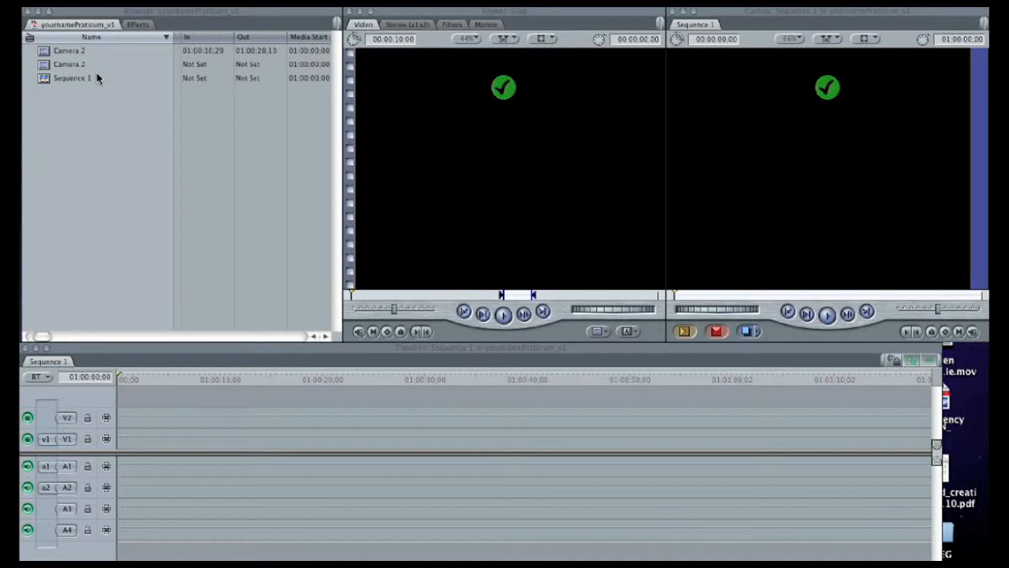
Step: Close the Viewer window, then move the Canvas toward the Browser and enlarge it over most of the workspace
{"action": "left_click", "coordinate": [638, 15]}
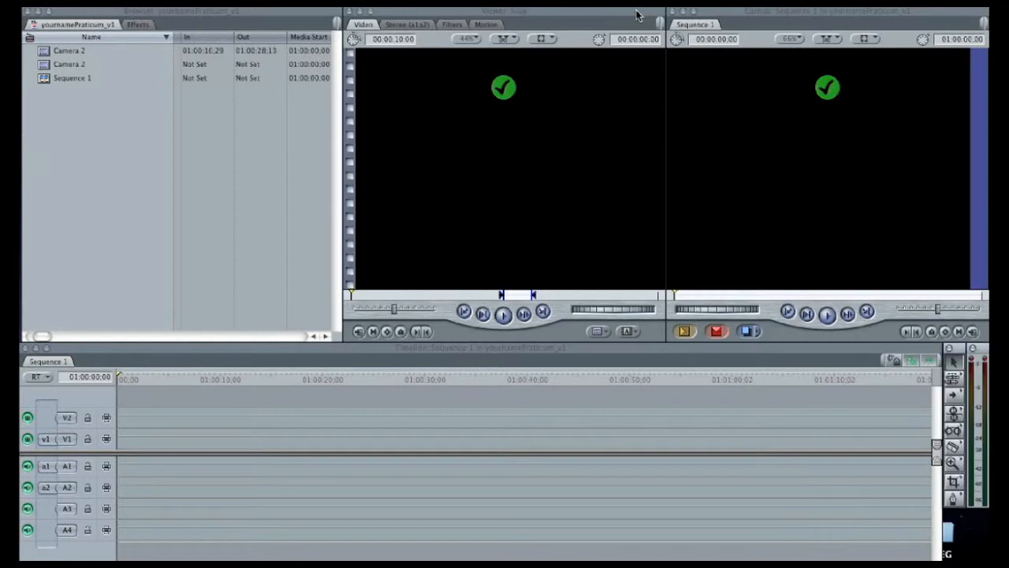
{"action": "left_click", "coordinate": [349, 11]}
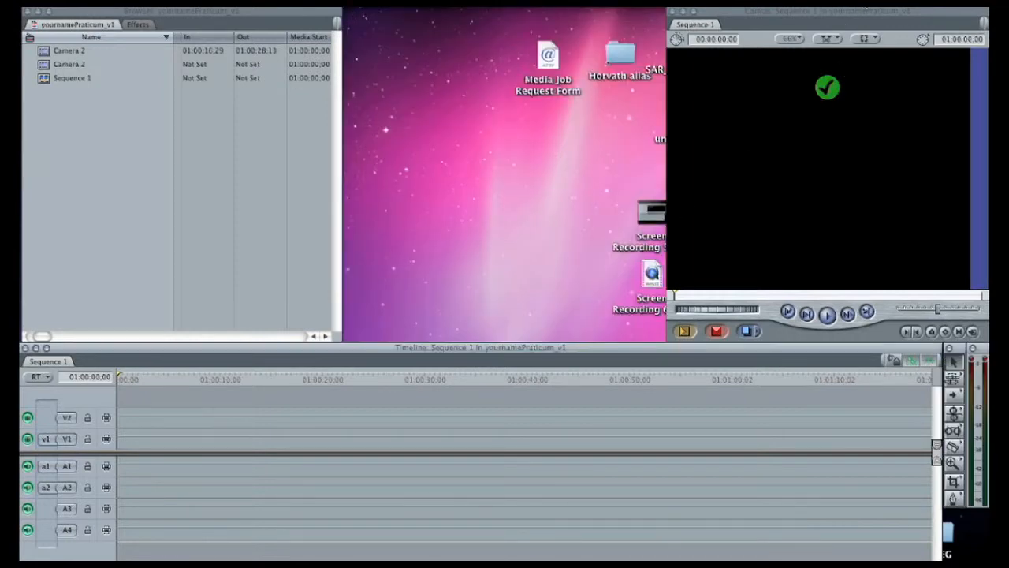
{"action": "left_click_drag", "start_coordinate": [857, 11], "coordinate": [387, 8]}
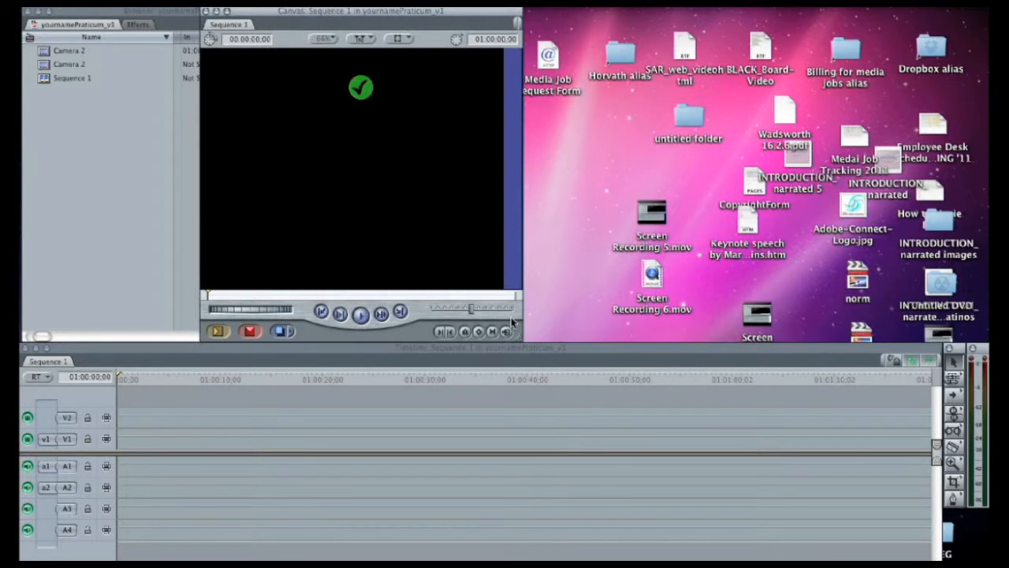
{"action": "left_click_drag", "start_coordinate": [521, 339], "coordinate": [907, 512]}
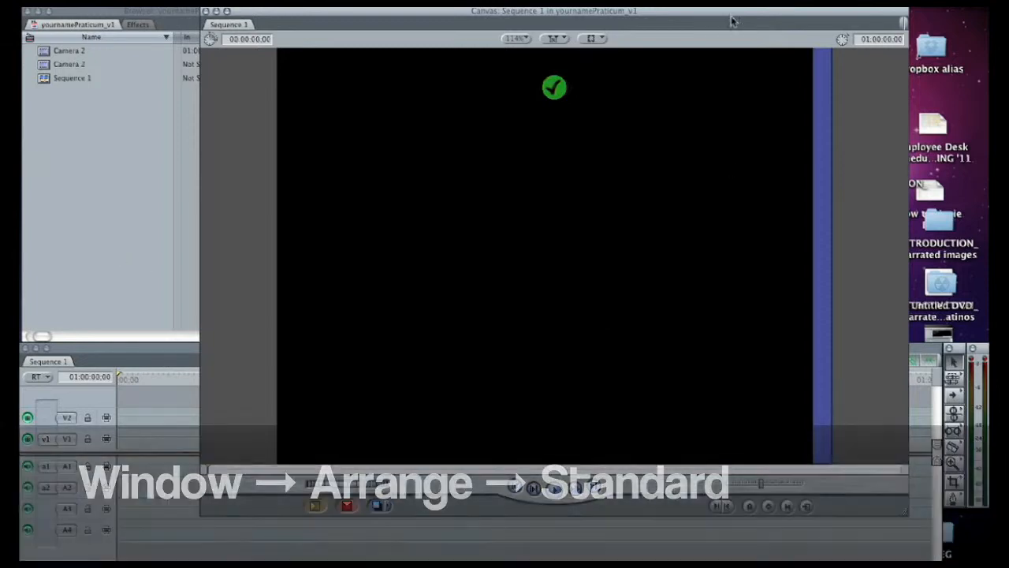
Step: Restore the Standard window arrangement
{"action": "left_click", "coordinate": [517, 4]}
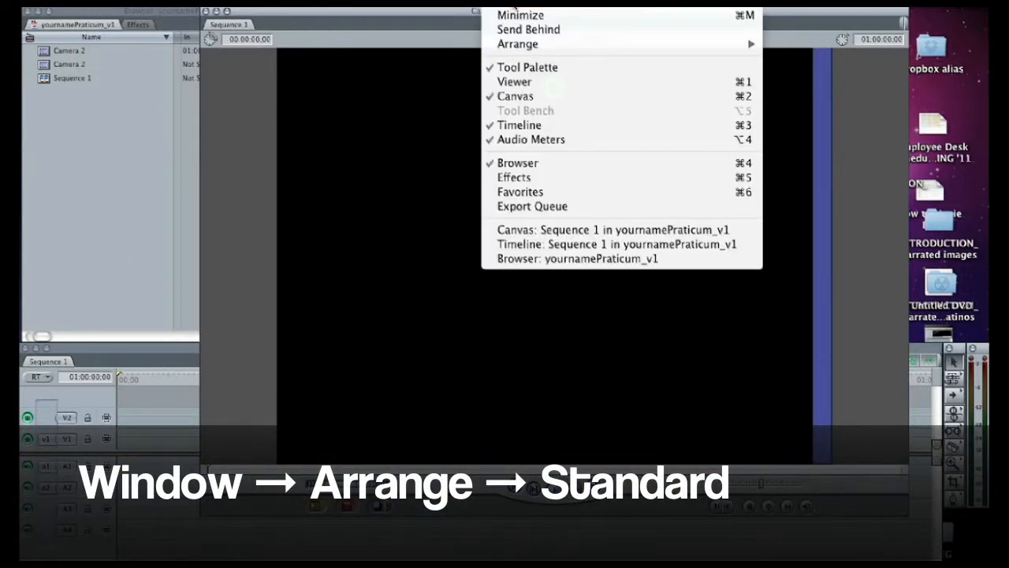
{"action": "mouse_move", "coordinate": [520, 45]}
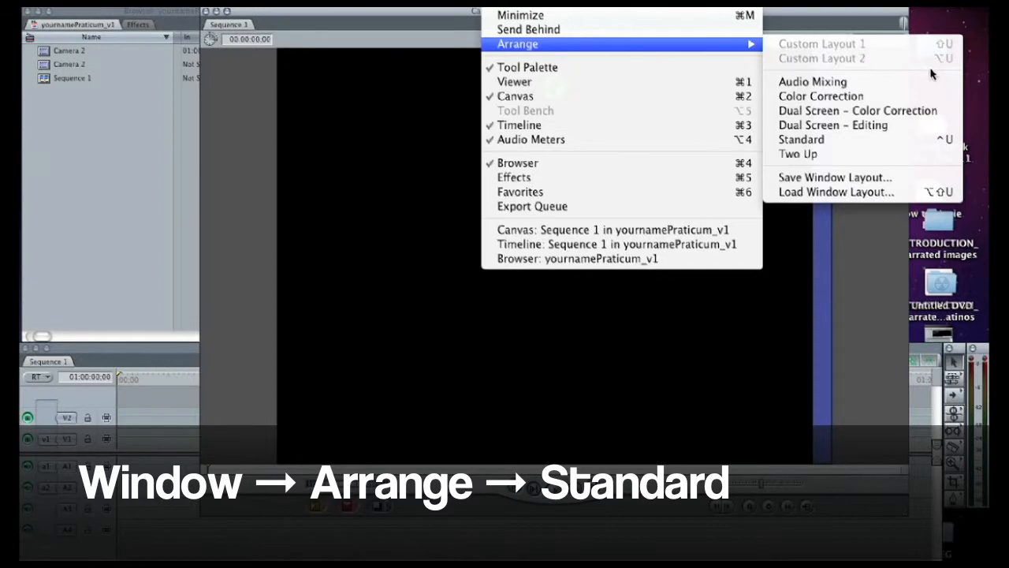
{"action": "left_click", "coordinate": [835, 149]}
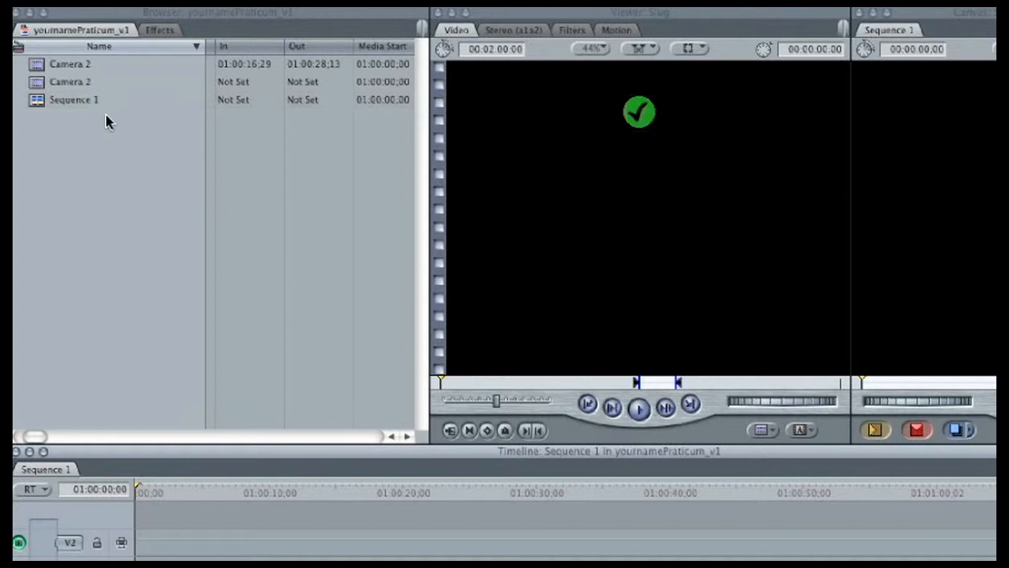
Step: Open the Camera 2 clip that has In and Out points in the Viewer and place it at the start of track V1
{"action": "double_click", "coordinate": [38, 67]}
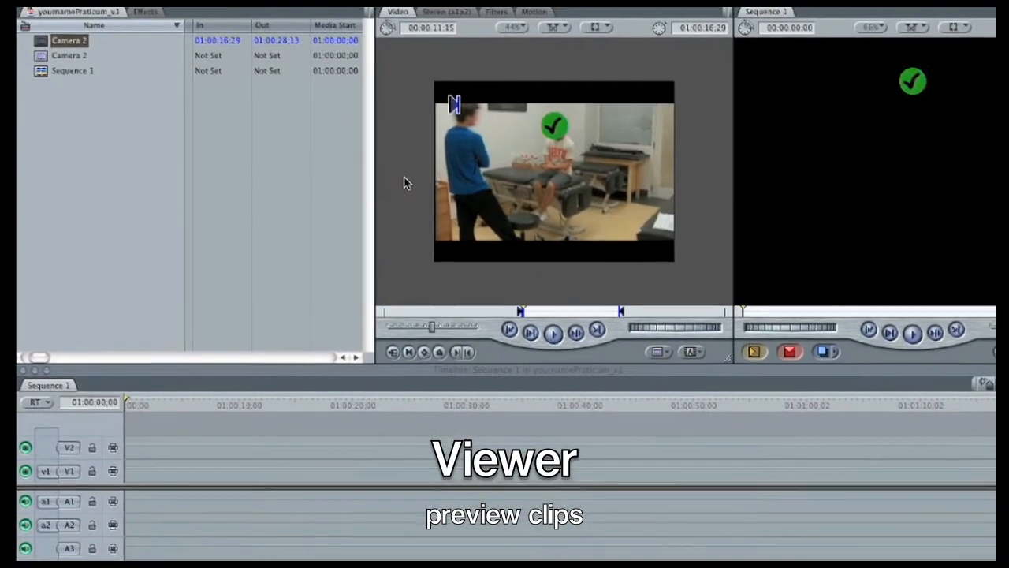
{"action": "left_click_drag", "start_coordinate": [404, 183], "coordinate": [175, 491]}
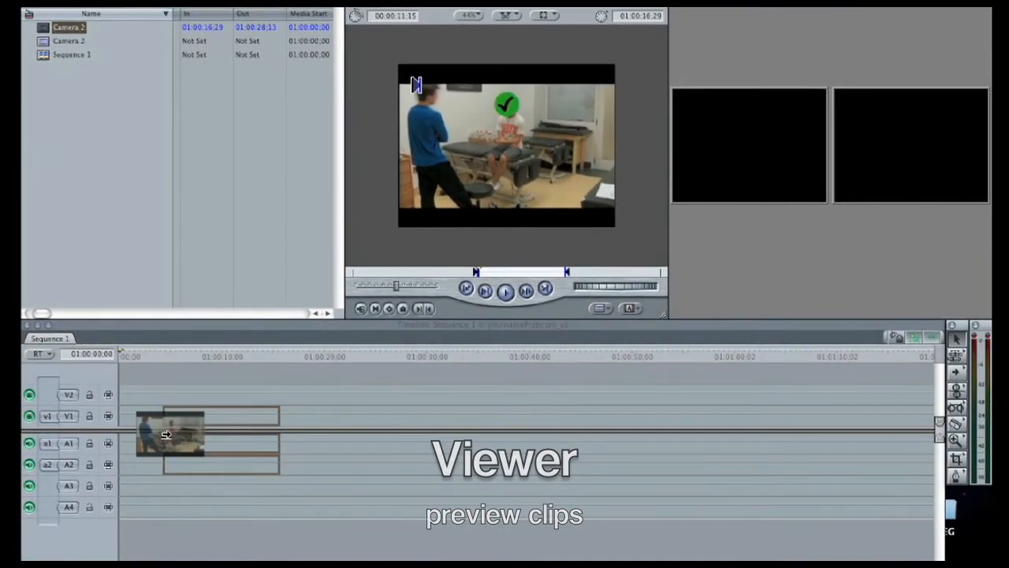
{"action": "left_click_drag", "start_coordinate": [166, 433], "coordinate": [135, 433]}
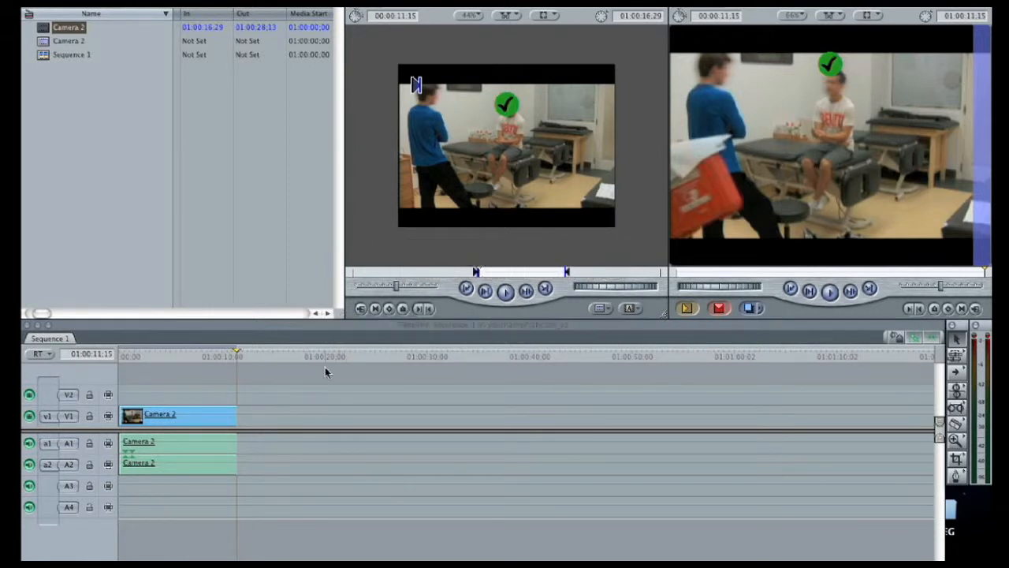
Step: Scrub through the Camera 2 clip in the timeline and play part of the sequence in the Canvas
{"action": "left_click_drag", "start_coordinate": [175, 357], "coordinate": [187, 357]}
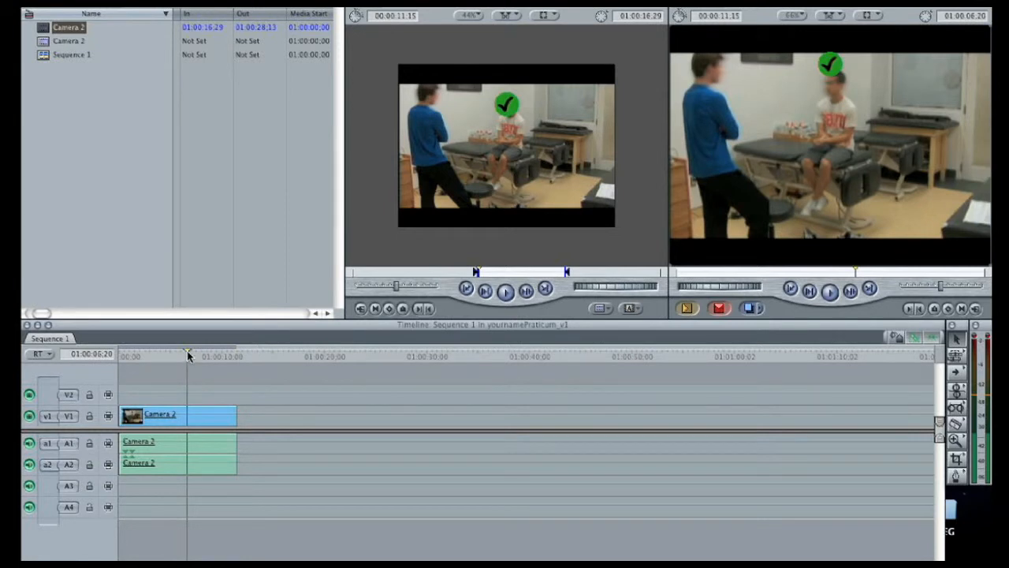
{"action": "mouse_move", "coordinate": [187, 357]}
{"action": "left_mouse_down"}
{"action": "mouse_move", "coordinate": [202, 356]}
{"action": "mouse_move", "coordinate": [165, 357]}
{"action": "mouse_move", "coordinate": [190, 361]}
{"action": "mouse_move", "coordinate": [180, 367]}
{"action": "left_mouse_up"}
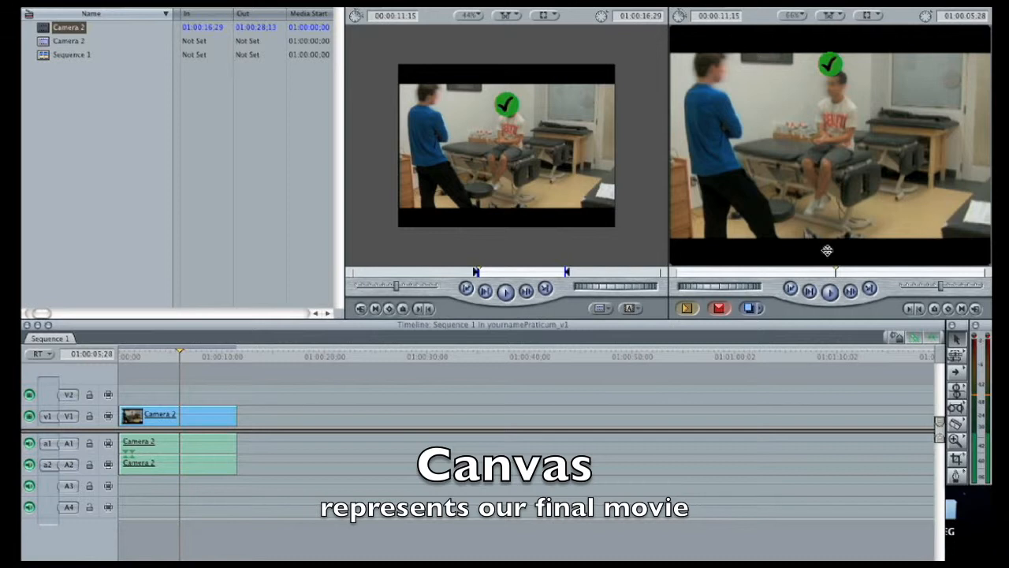
{"action": "left_click", "coordinate": [831, 292]}
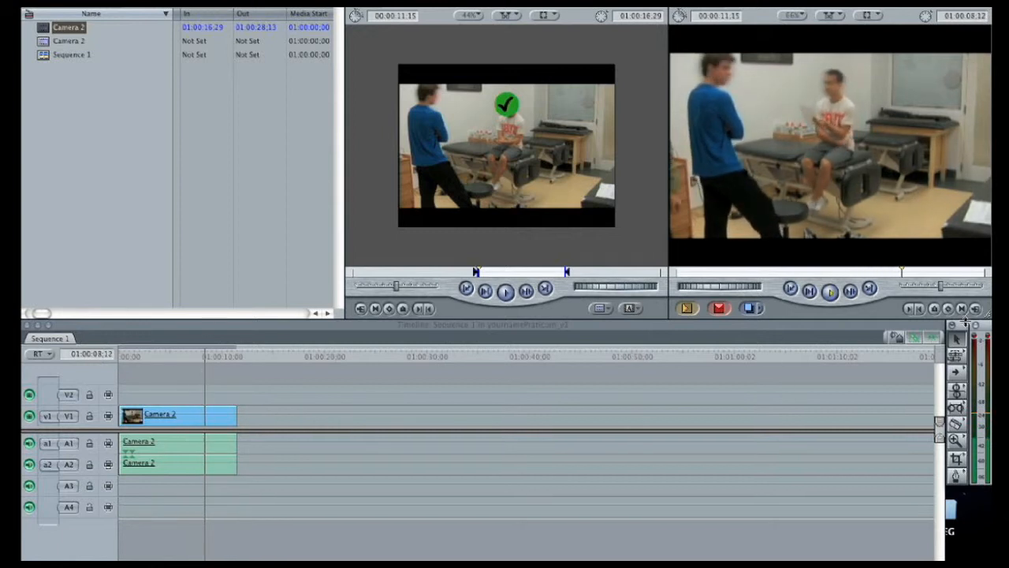
{"action": "left_click", "coordinate": [831, 292]}
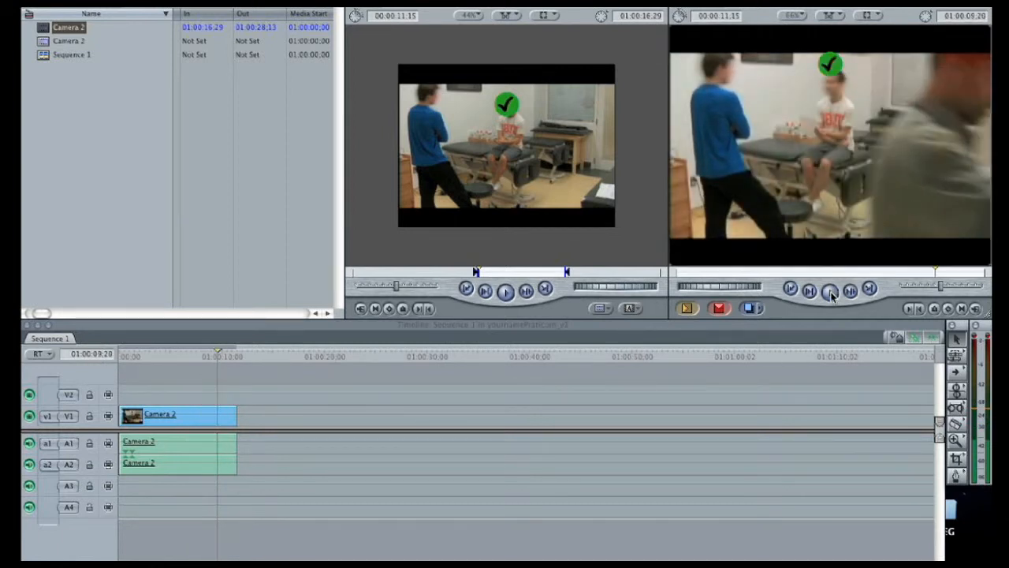
{"action": "left_click_drag", "start_coordinate": [213, 357], "coordinate": [158, 356]}
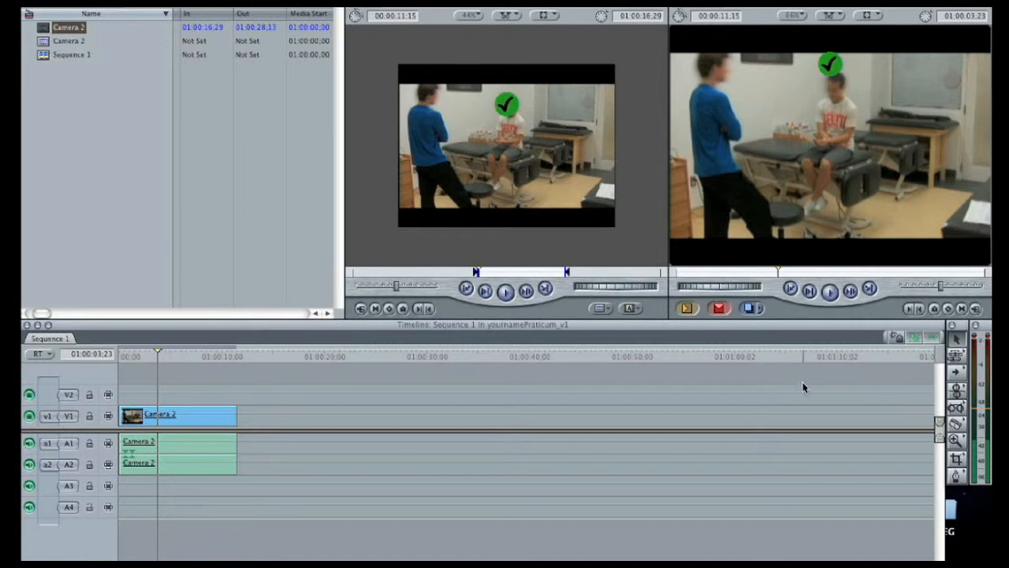
{"action": "left_click", "coordinate": [165, 424]}
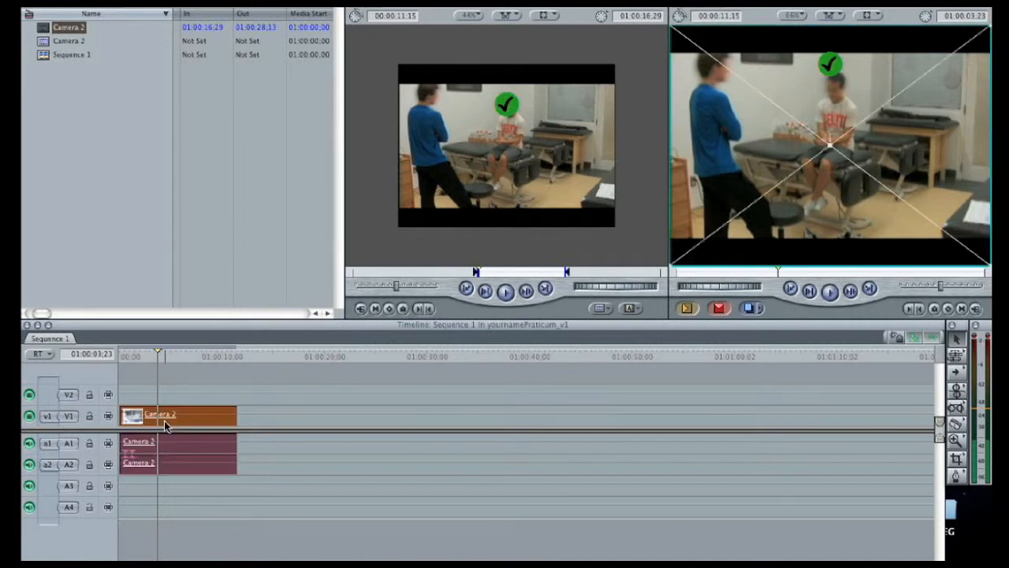
Step: Open the Camera 2 clip without In and Out points in the Viewer, preview it, and place it directly after the first clip on V1
{"action": "left_click", "coordinate": [68, 44]}
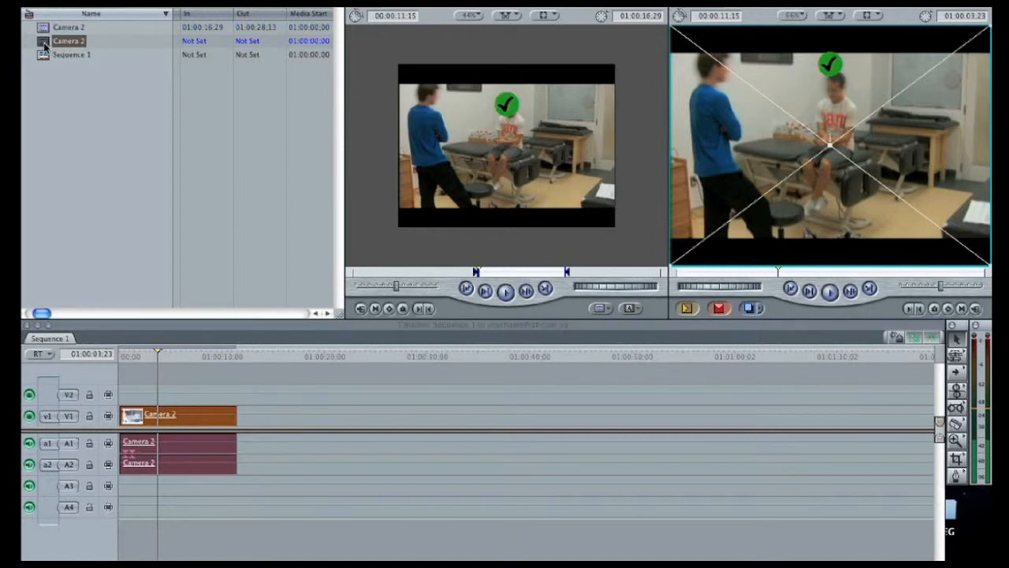
{"action": "double_click", "coordinate": [44, 45]}
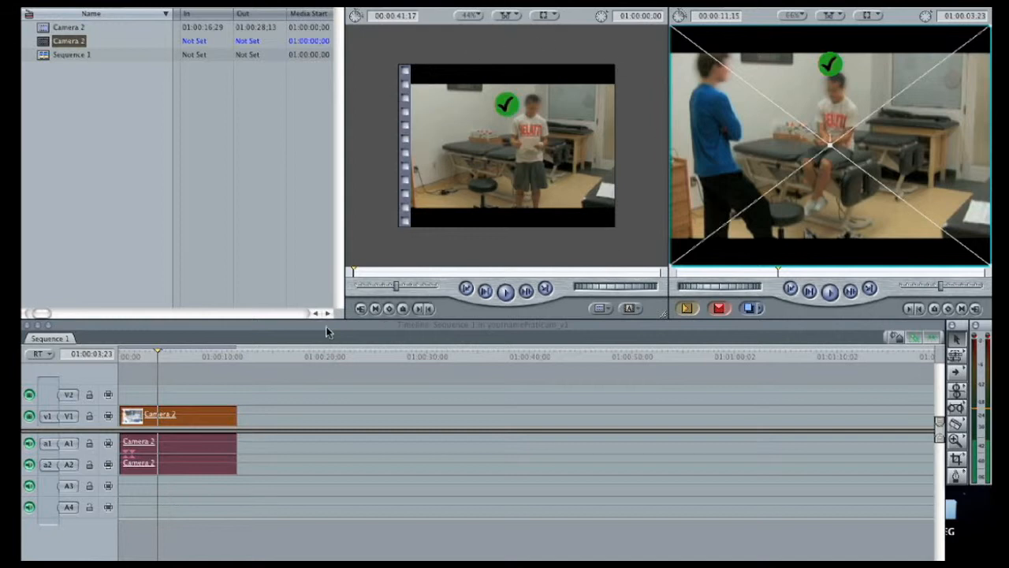
{"action": "left_click_drag", "start_coordinate": [354, 273], "coordinate": [379, 275]}
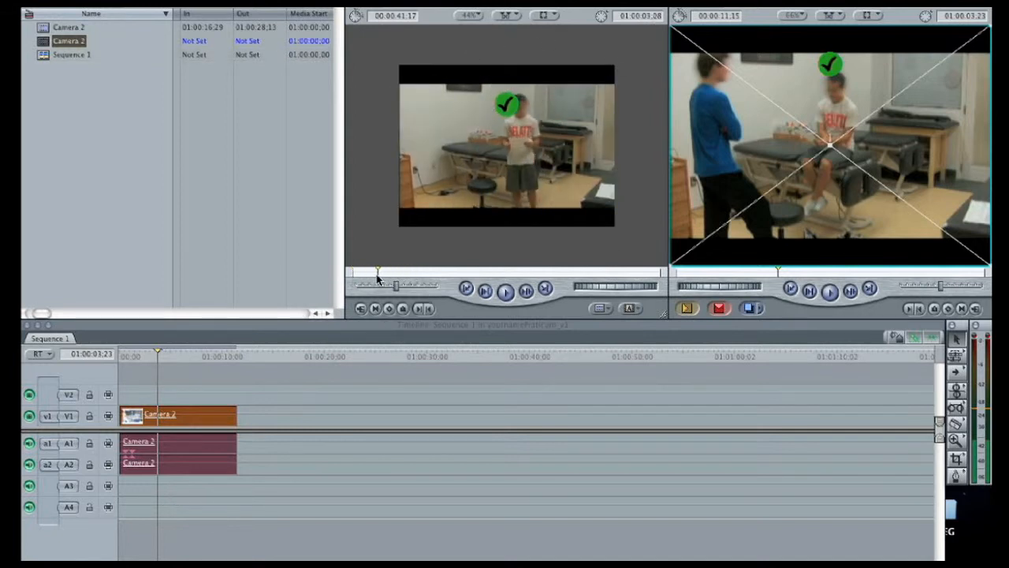
{"action": "left_click_drag", "start_coordinate": [388, 99], "coordinate": [253, 417]}
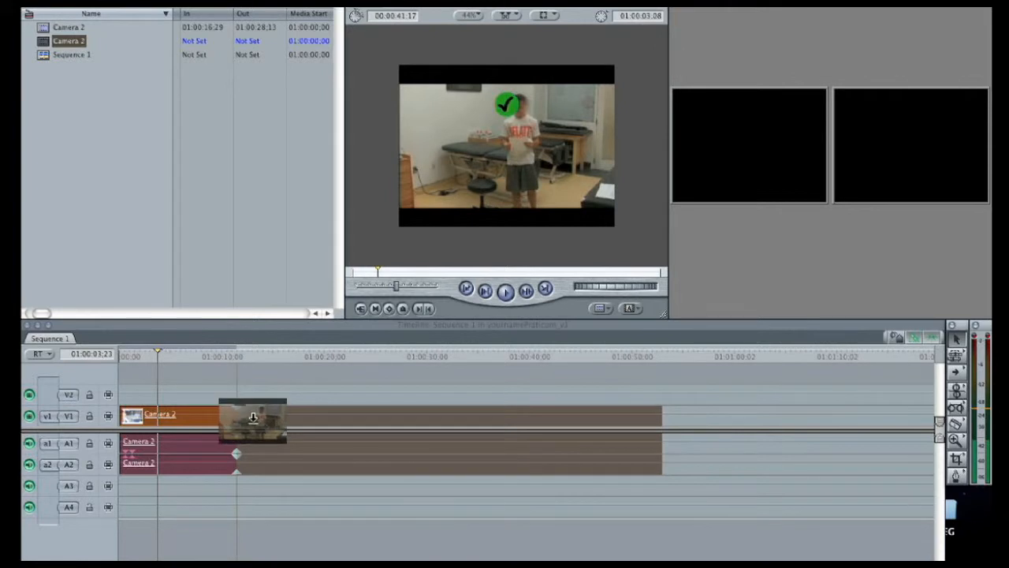
{"action": "left_click_drag", "start_coordinate": [253, 418], "coordinate": [253, 420]}
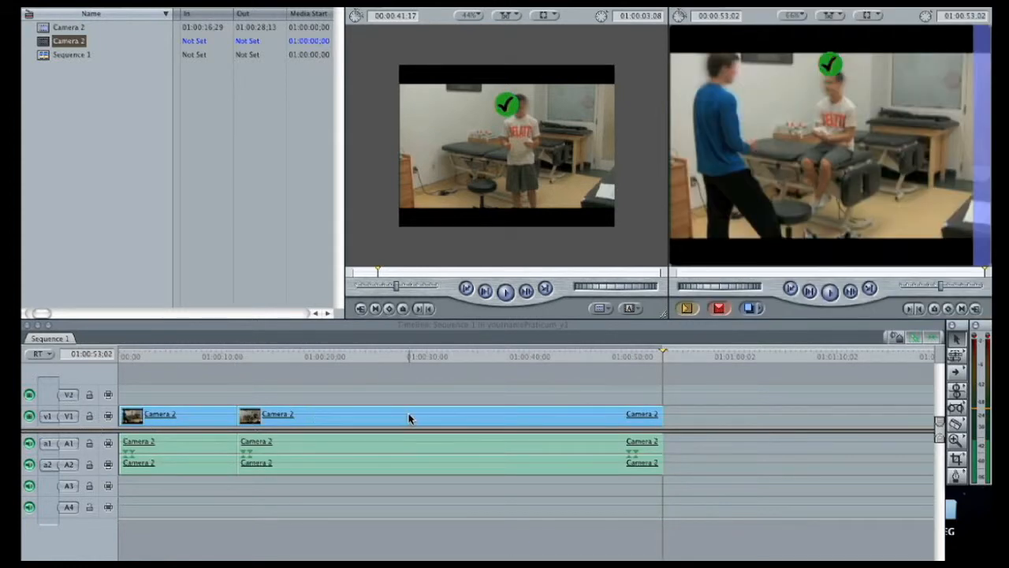
Step: Move the second Camera 2 clip up to V2 so it overlaps the end of the first clip, and scrub through the overlap
{"action": "left_click_drag", "start_coordinate": [311, 417], "coordinate": [277, 398]}
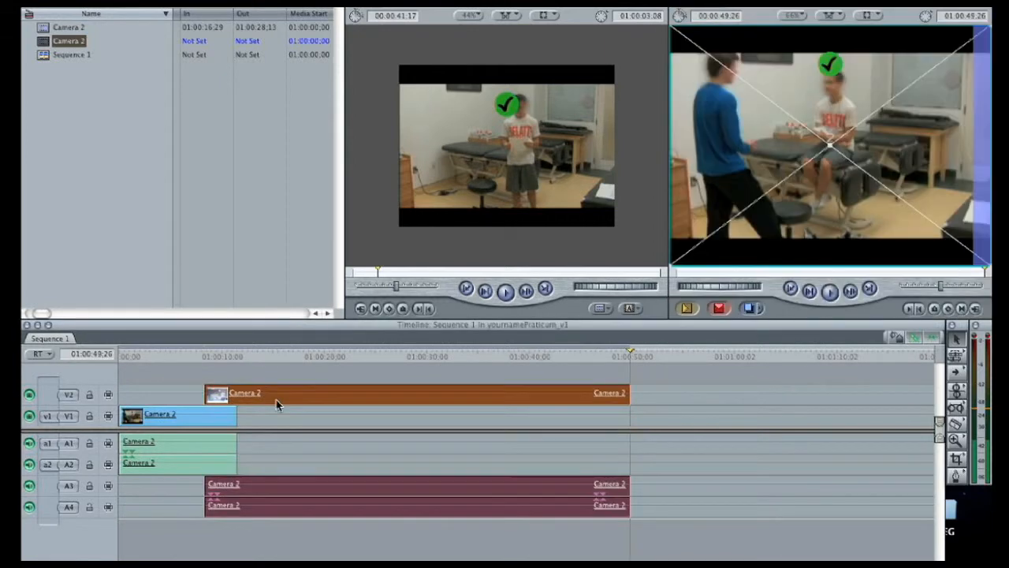
{"action": "left_click", "coordinate": [183, 402]}
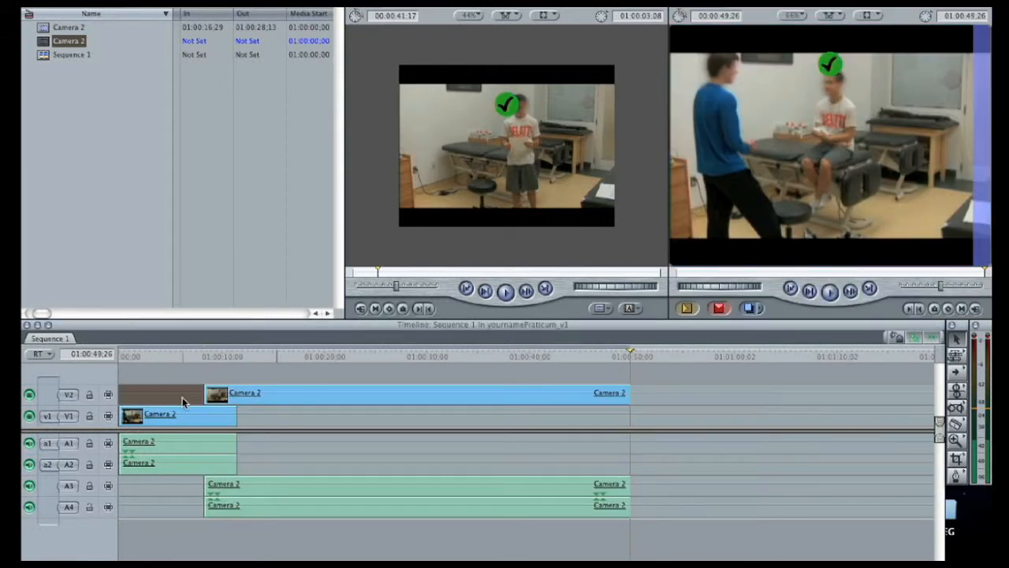
{"action": "left_click", "coordinate": [165, 356]}
{"action": "left_click_drag", "start_coordinate": [164, 356], "coordinate": [217, 381]}
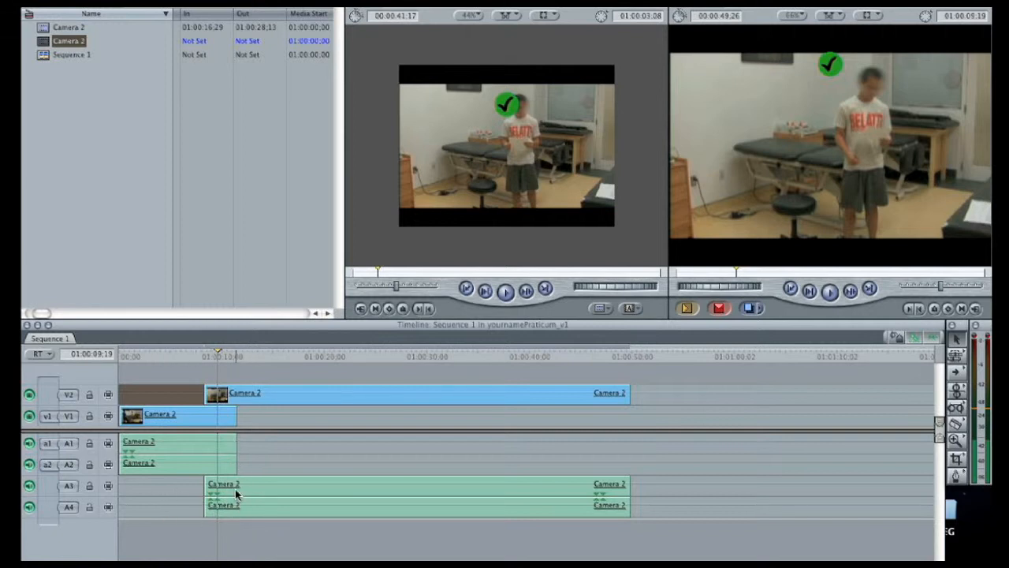
Step: Move the second Camera 2 clip from V2 down to V1, directly after the first clip
{"action": "left_click", "coordinate": [219, 401]}
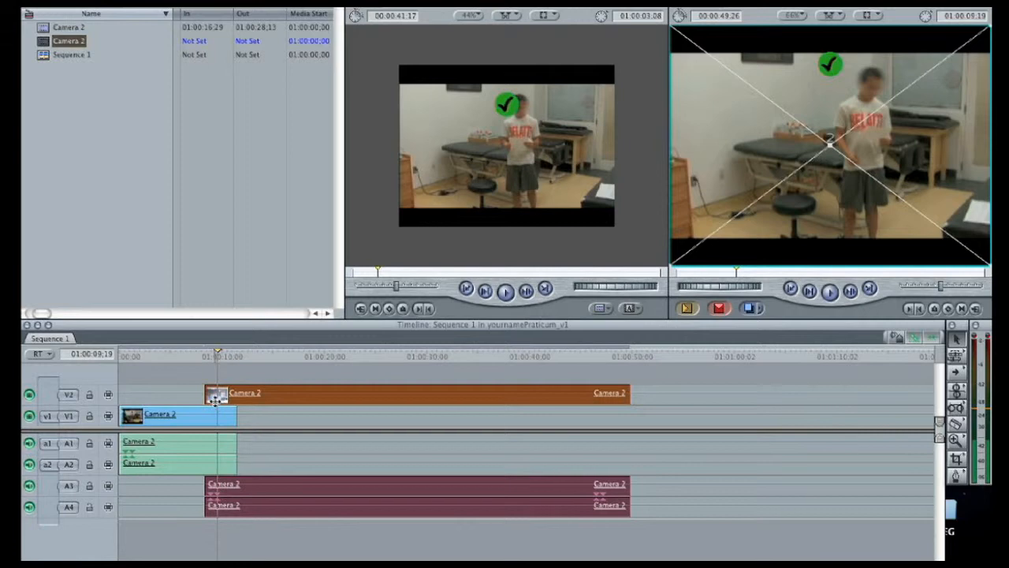
{"action": "left_click_drag", "start_coordinate": [223, 397], "coordinate": [266, 413]}
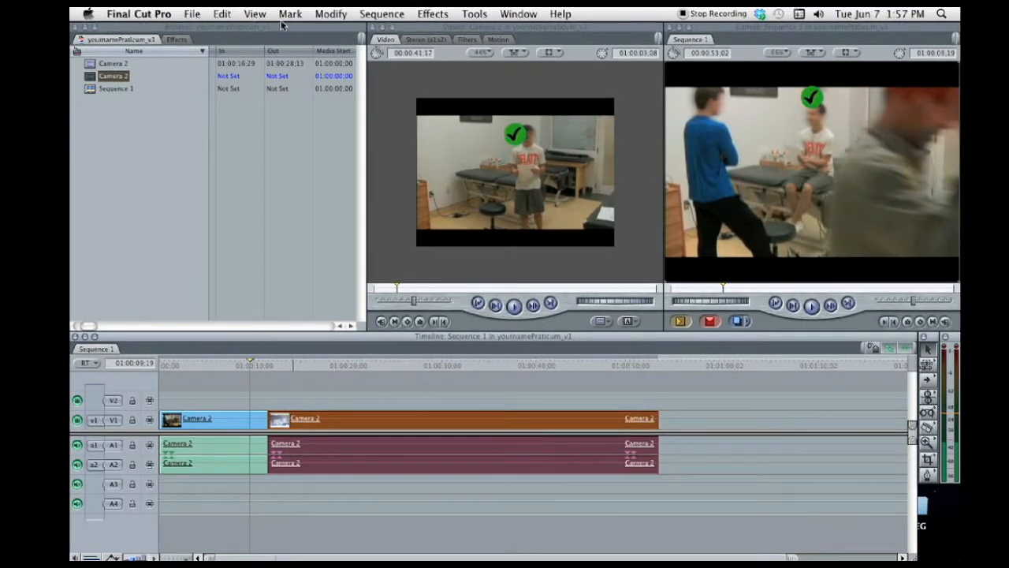
Step: Try to export the sequence using QuickTime Conversion to the Desktop as "new movie", in QuickTime Movie format with Default Settings
{"action": "left_click", "coordinate": [193, 15]}
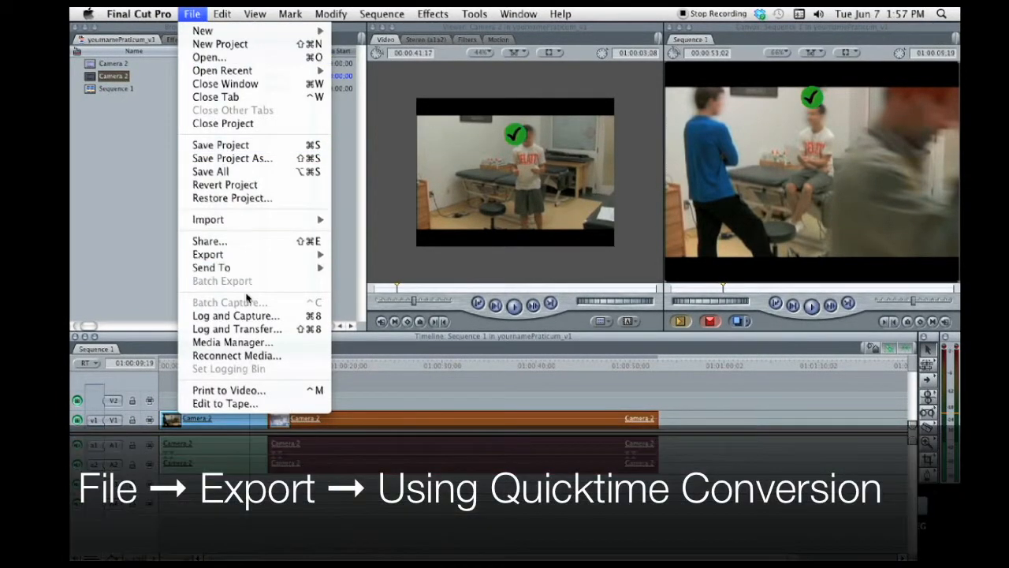
{"action": "mouse_move", "coordinate": [252, 254]}
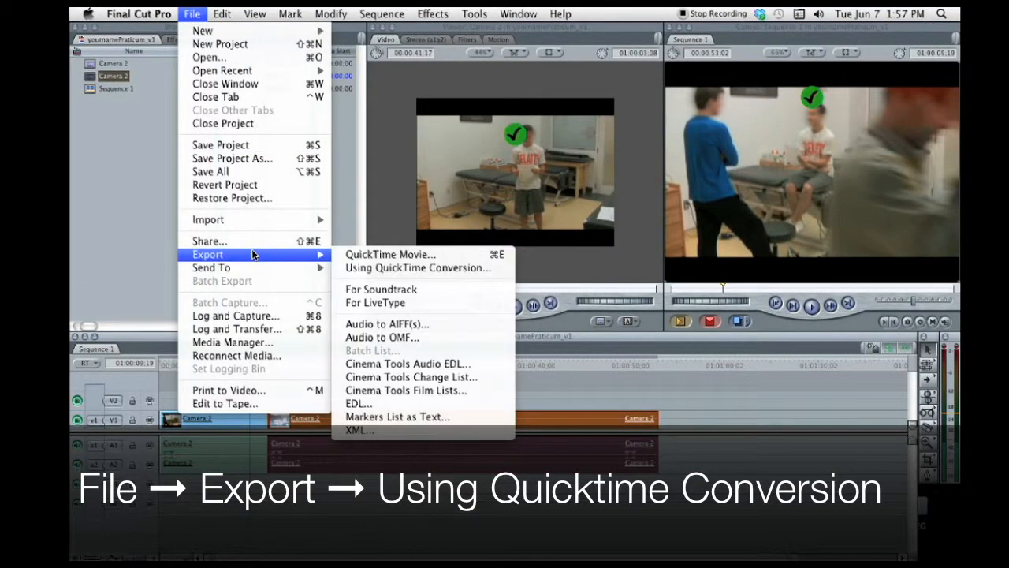
{"action": "left_click", "coordinate": [466, 269]}
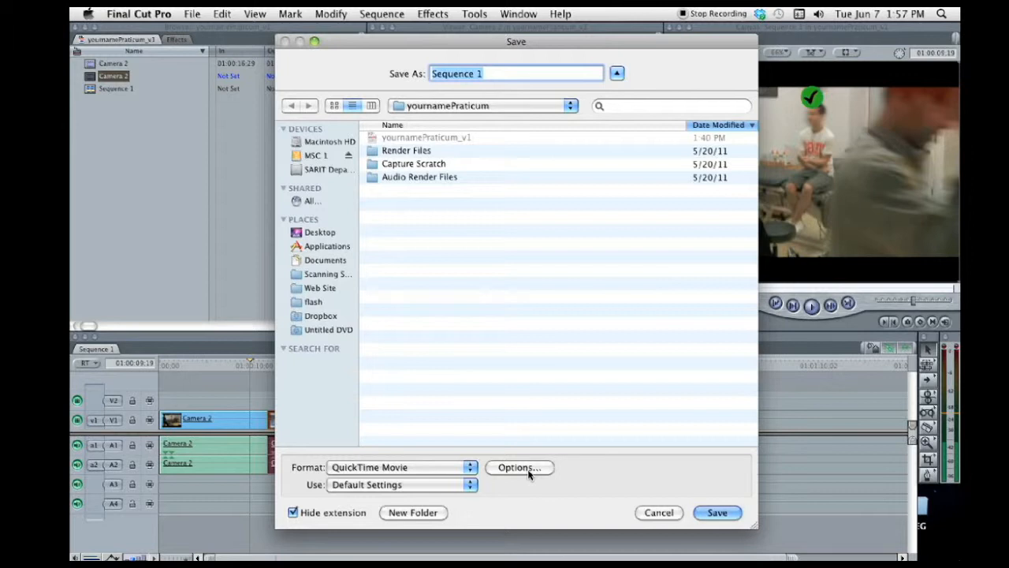
{"action": "left_click_drag", "start_coordinate": [498, 74], "coordinate": [388, 70]}
{"action": "type", "text": "n"}
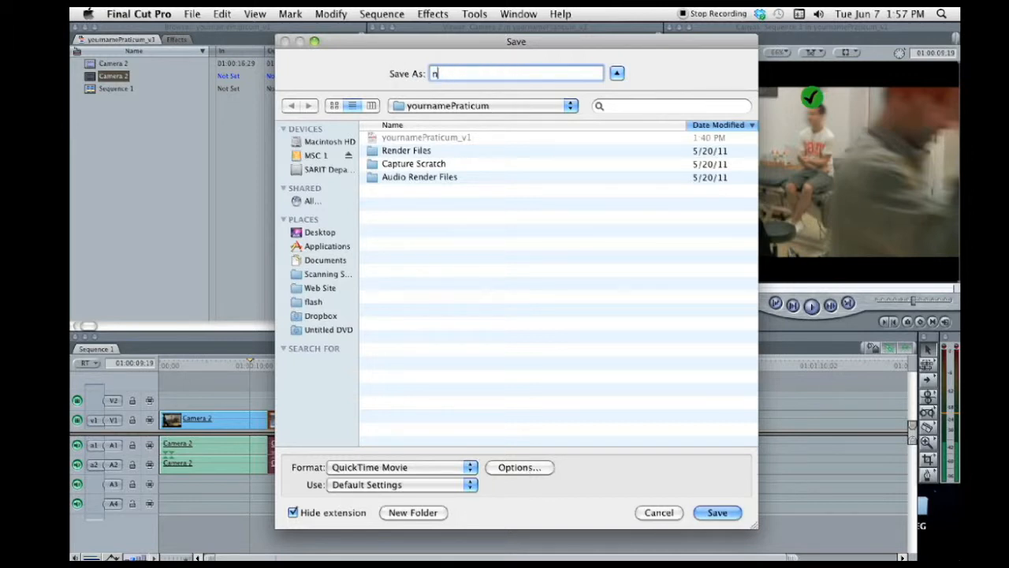
{"action": "type", "text": "ew movie"}
{"action": "left_click", "coordinate": [335, 235]}
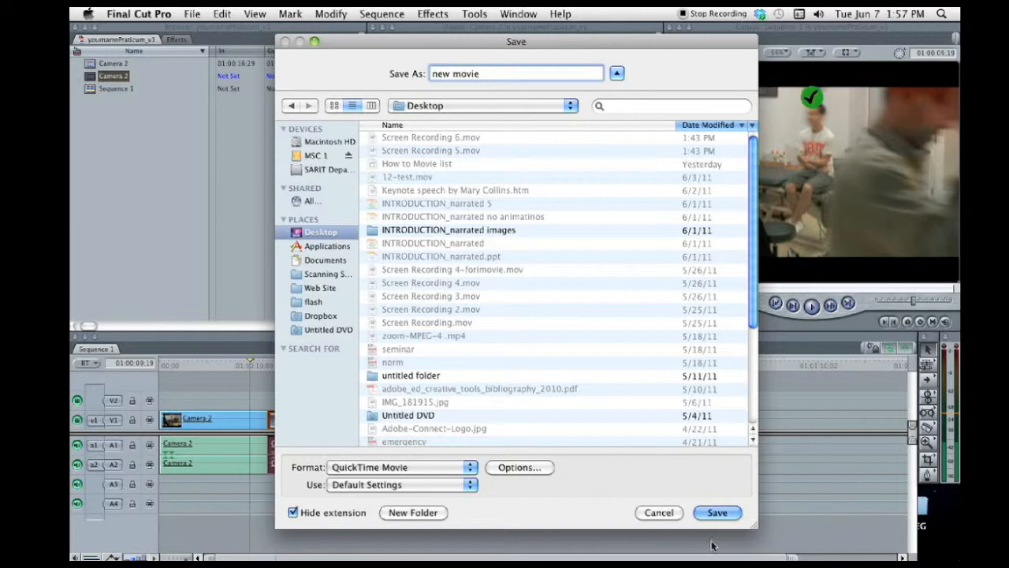
{"action": "left_click", "coordinate": [725, 512]}
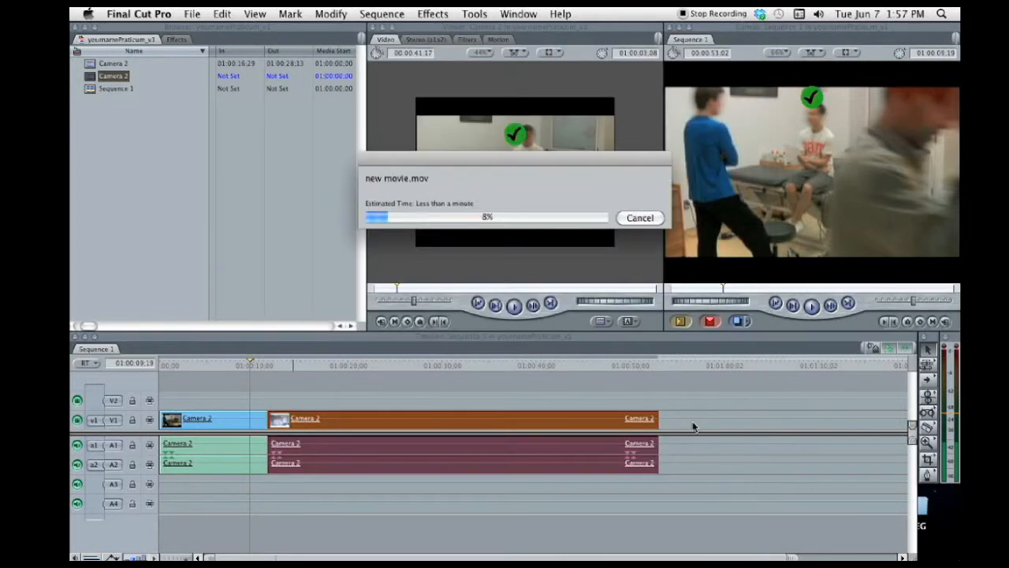
{"action": "left_click", "coordinate": [640, 220]}
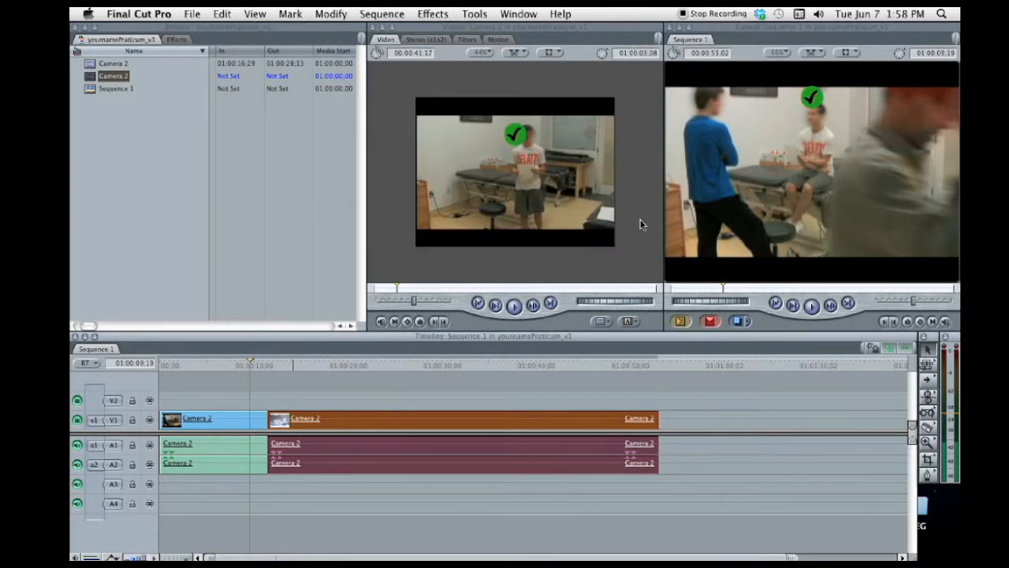